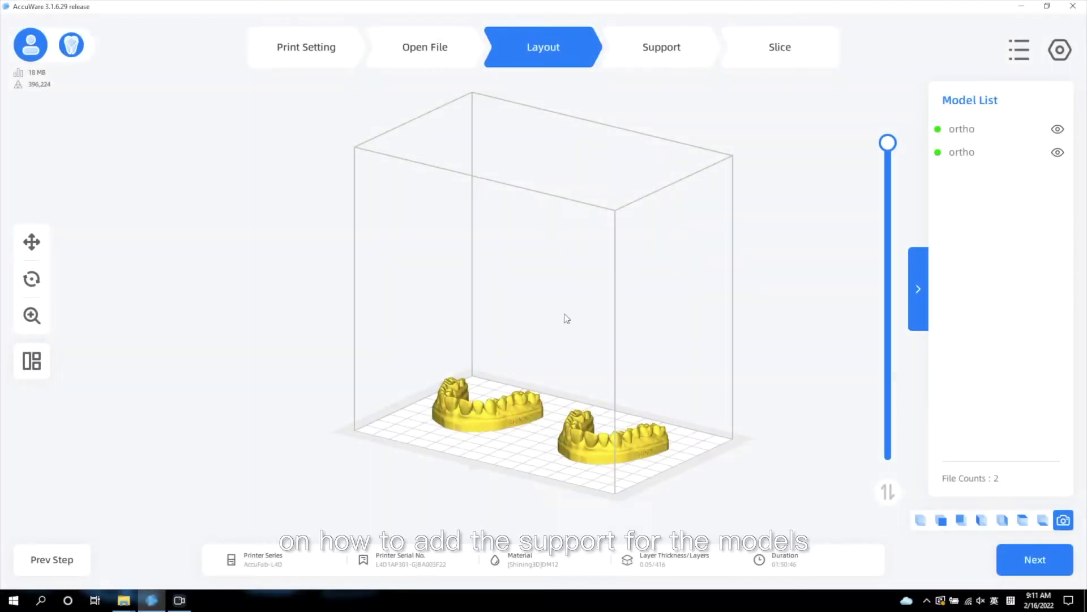
- Tilt one of the two ortho models so its arch stands at an angle above the build plate
click(474, 403)
drag(466, 366, 486, 343)
mouse_move(557, 317)
right_down()
mouse_move(534, 341)
mouse_move(572, 333)
right_up()
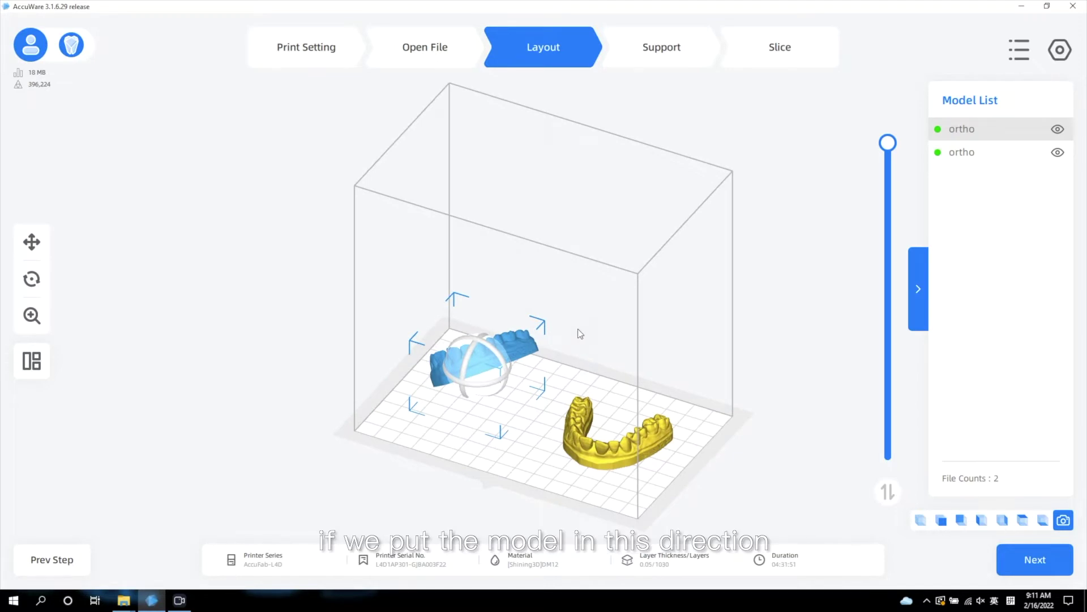
click(558, 345)
right_drag(490, 362, 473, 338)
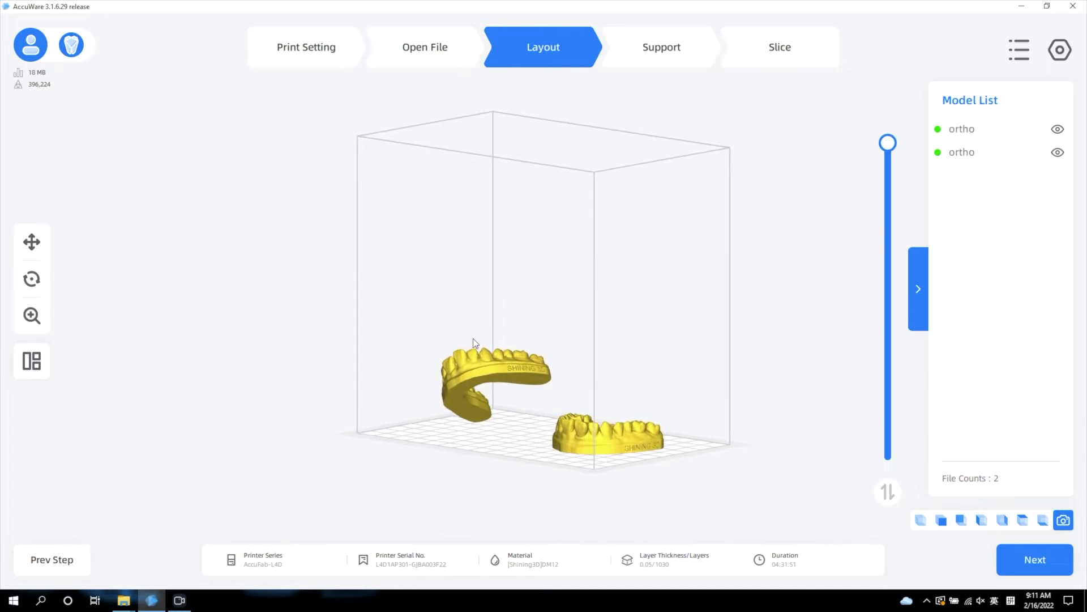
right_drag(516, 300, 538, 313)
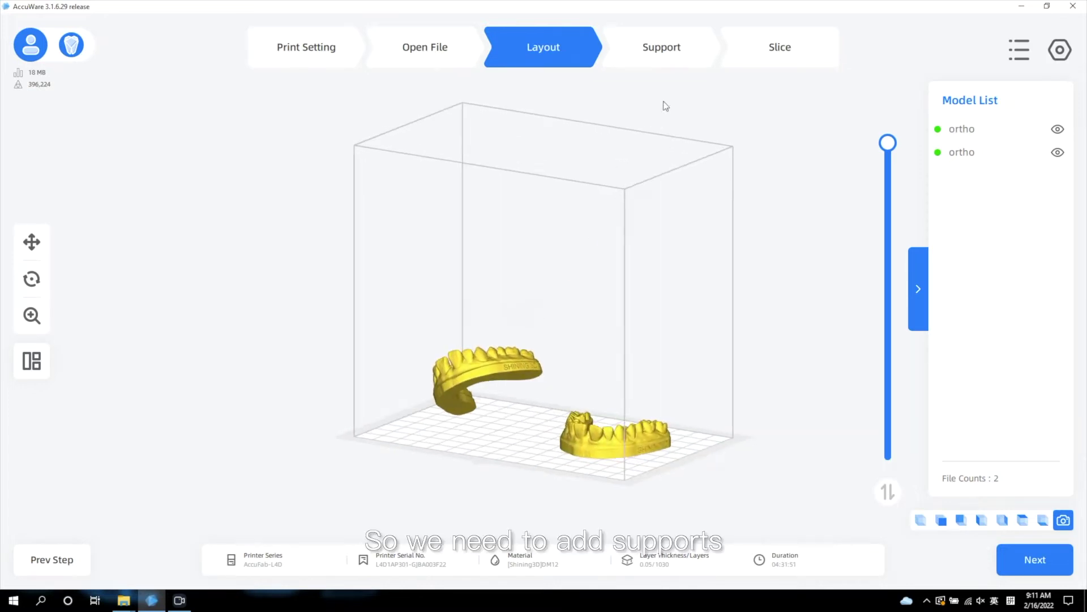
- Generate automatic supports for the tilted ortho model with the default general profile
click(674, 55)
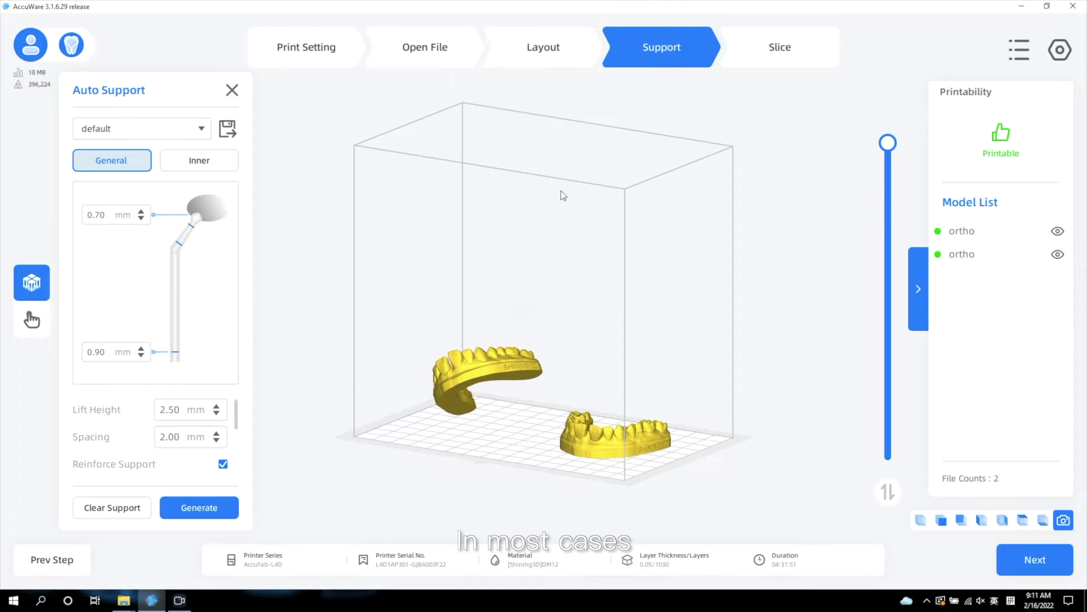
click(459, 357)
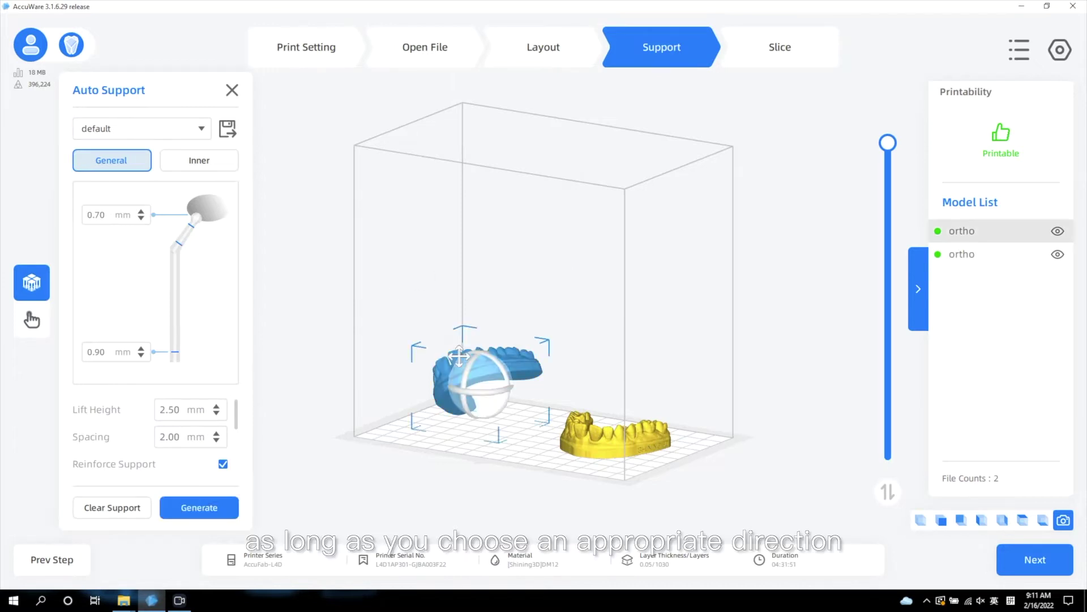
click(202, 506)
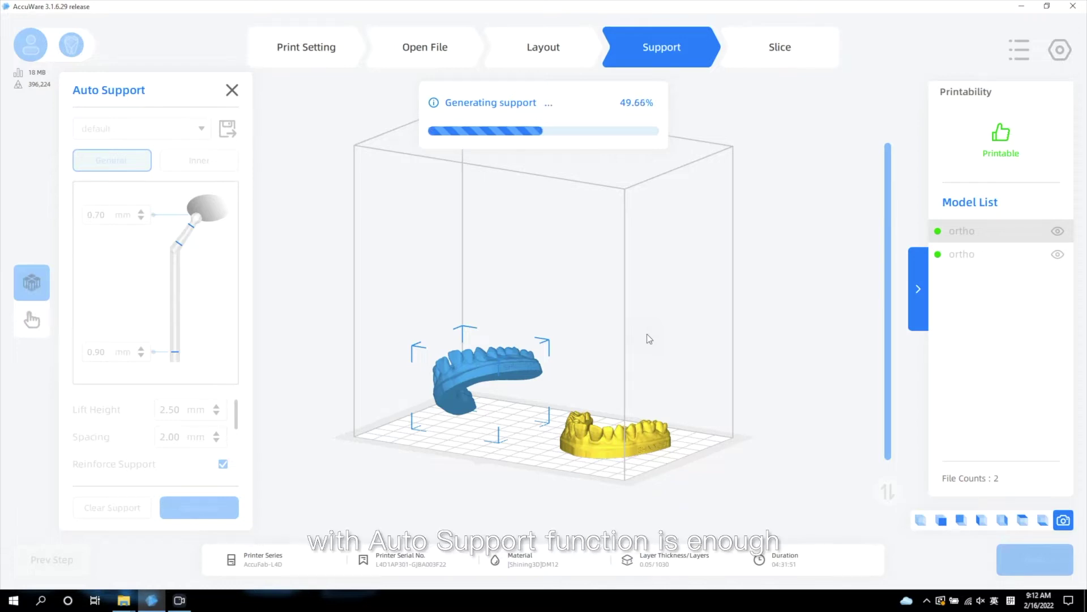
- Examine the placement, boundary and spacing of the generated supports around the tilted ortho model
right_drag(647, 334, 494, 466)
scroll(582, 338, up, 5)
scroll(490, 461, up, 1)
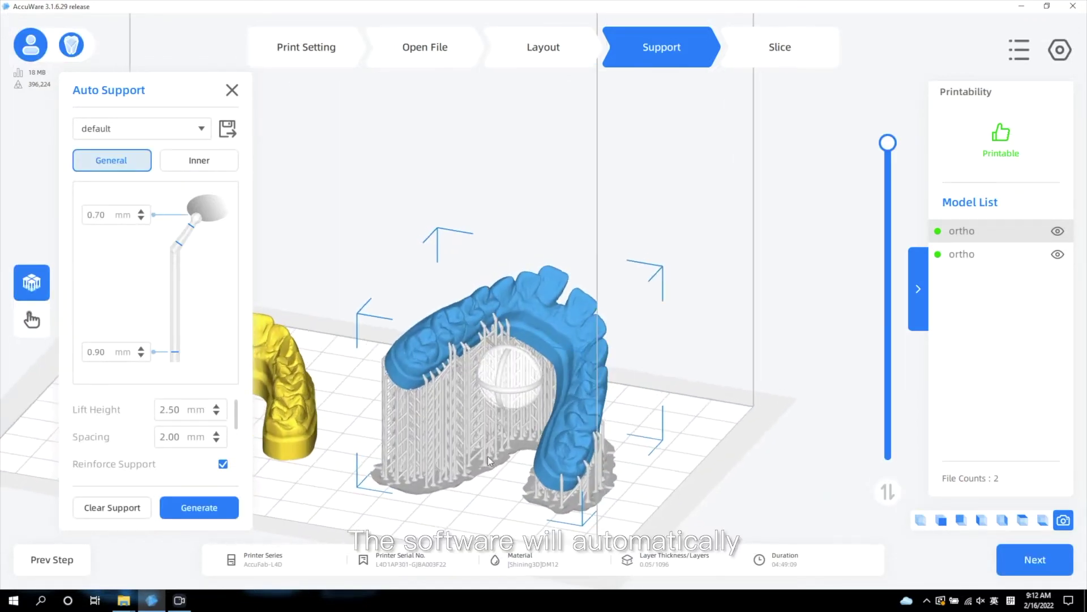
scroll(488, 457, up, 2)
middle_drag(516, 446, 511, 375)
scroll(573, 318, up, 5)
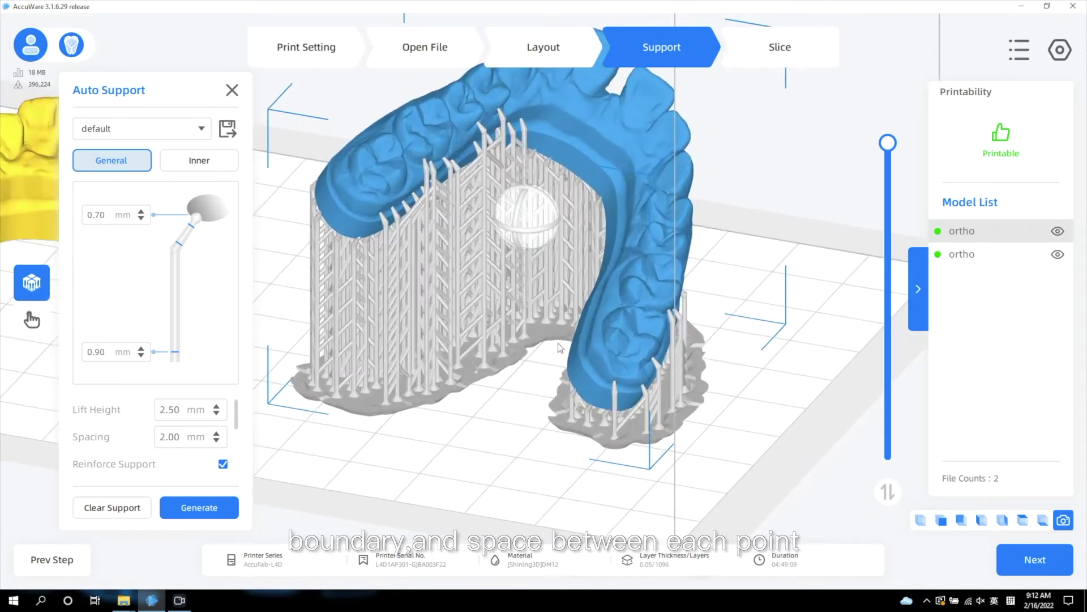
right_drag(584, 359, 589, 354)
scroll(590, 365, up, 3)
drag(589, 354, 604, 383)
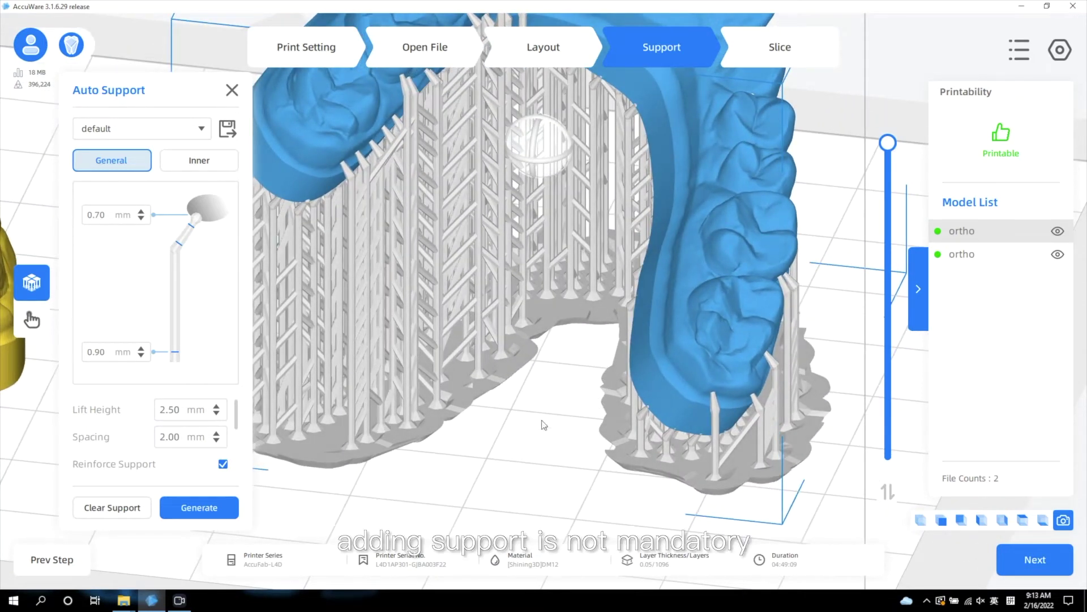
- Inspect the support points on the tilted ortho model's underside in manual support mode, and leave without applying changes
click(28, 320)
drag(619, 381, 593, 556)
drag(710, 124, 699, 205)
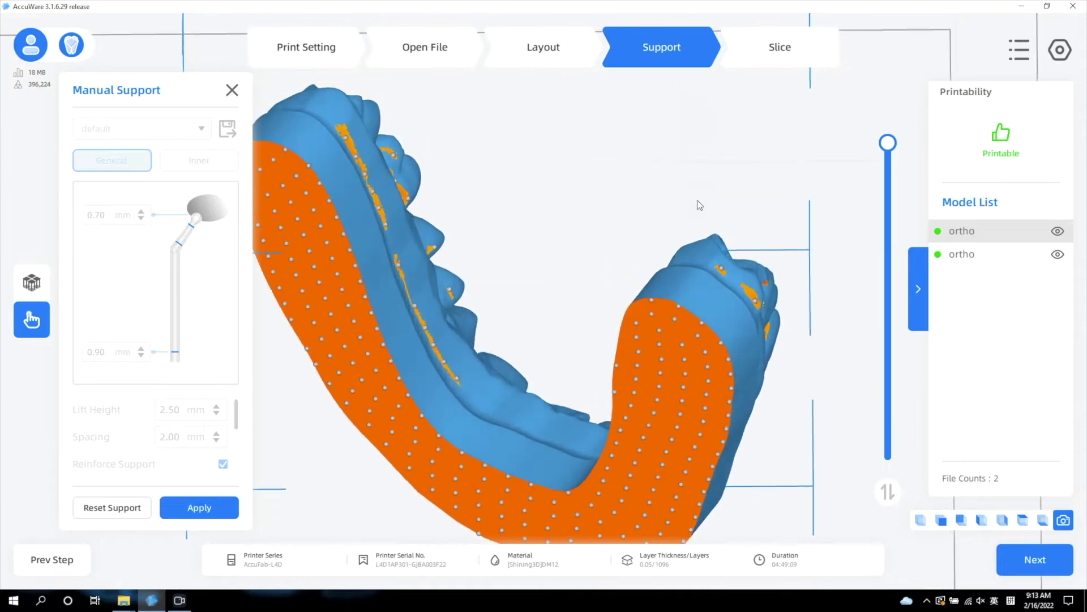
click(677, 306)
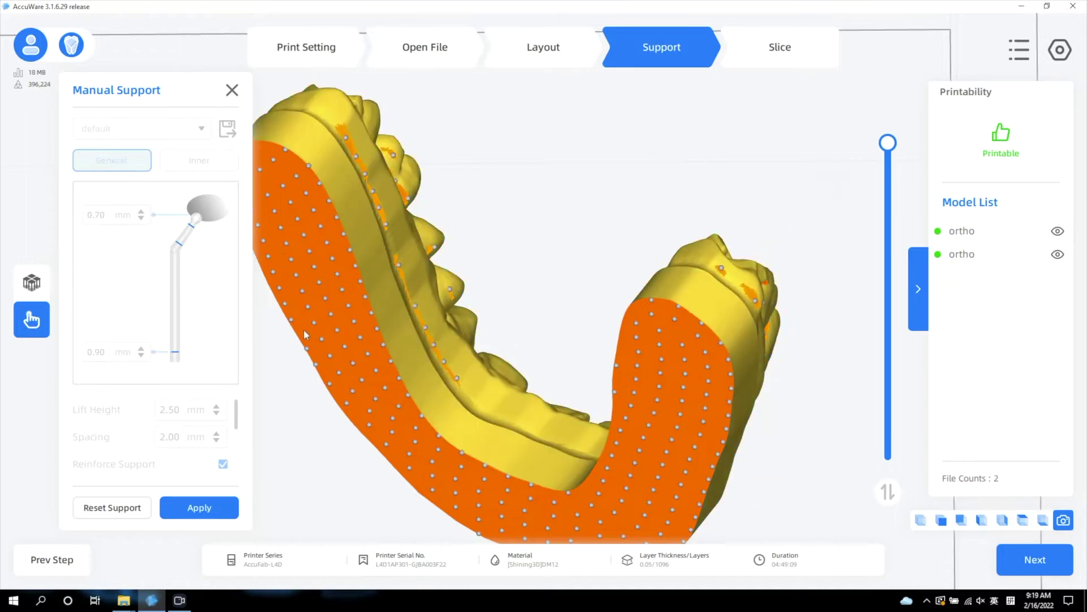
click(237, 87)
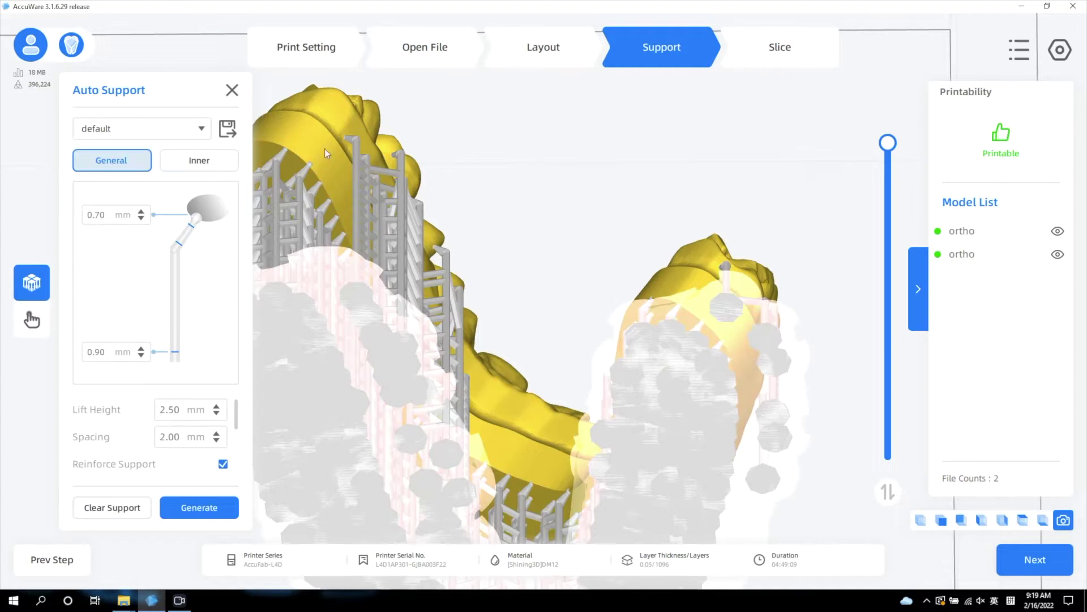
- Clear the generated supports from the tilted ortho model
right_drag(325, 148, 349, 253)
scroll(433, 264, down, 3)
drag(434, 267, 549, 231)
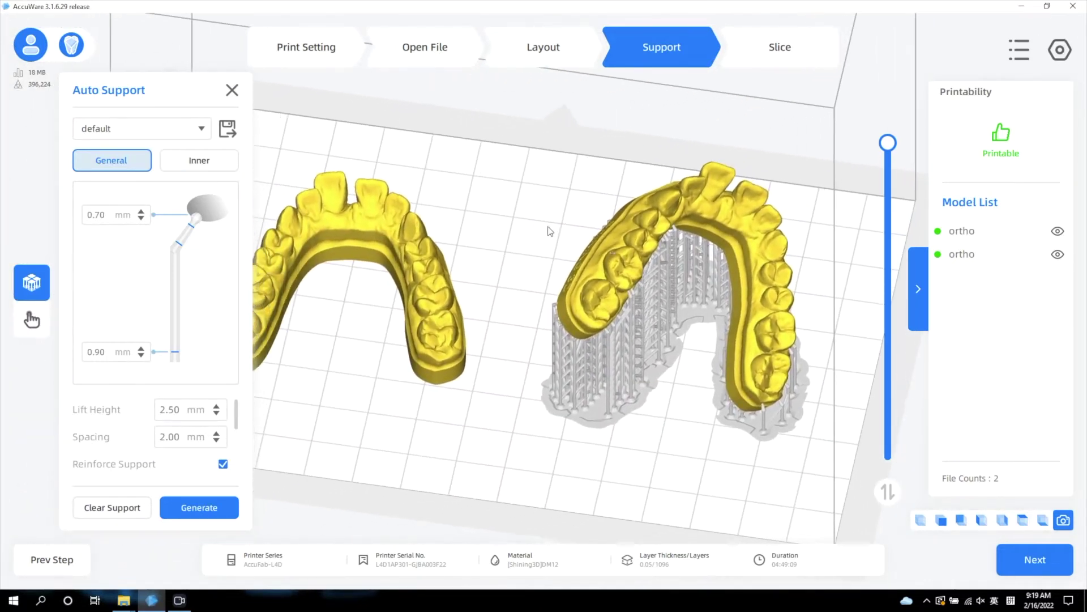
click(923, 520)
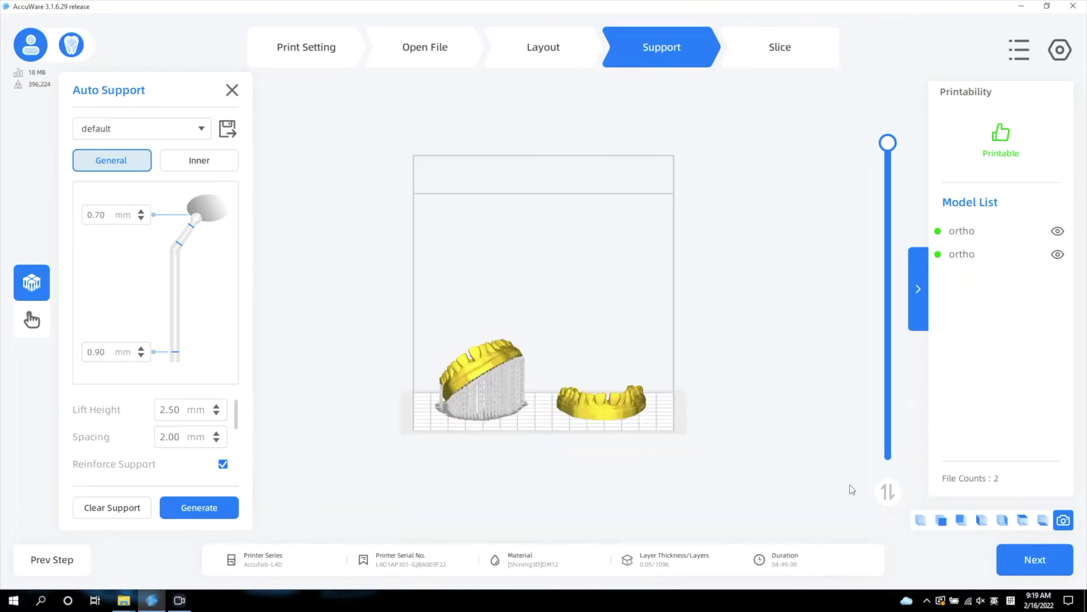
scroll(543, 389, up, 1)
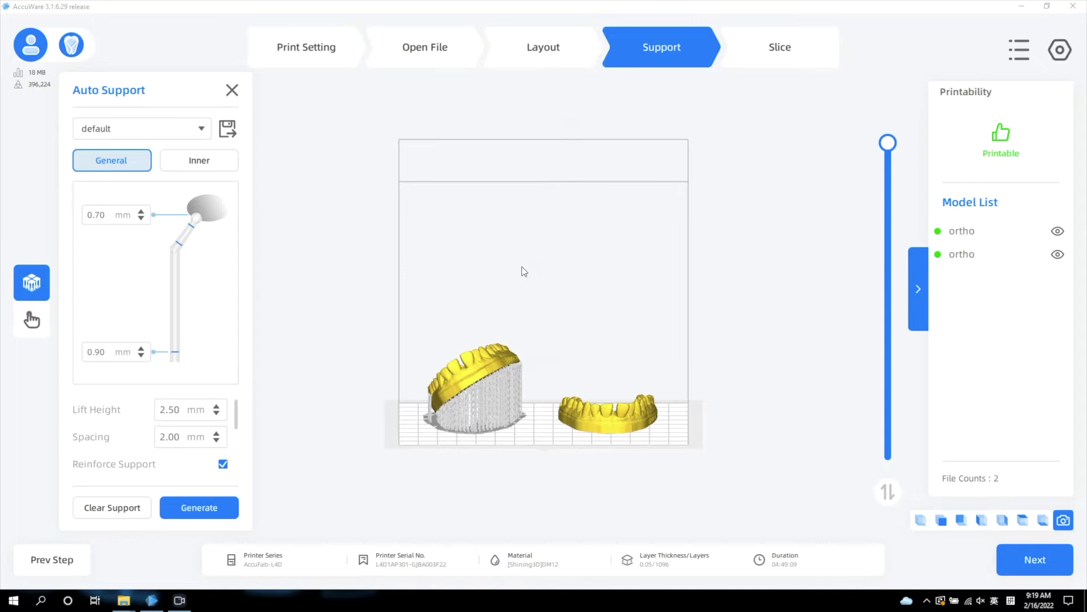
drag(490, 280, 487, 284)
click(470, 372)
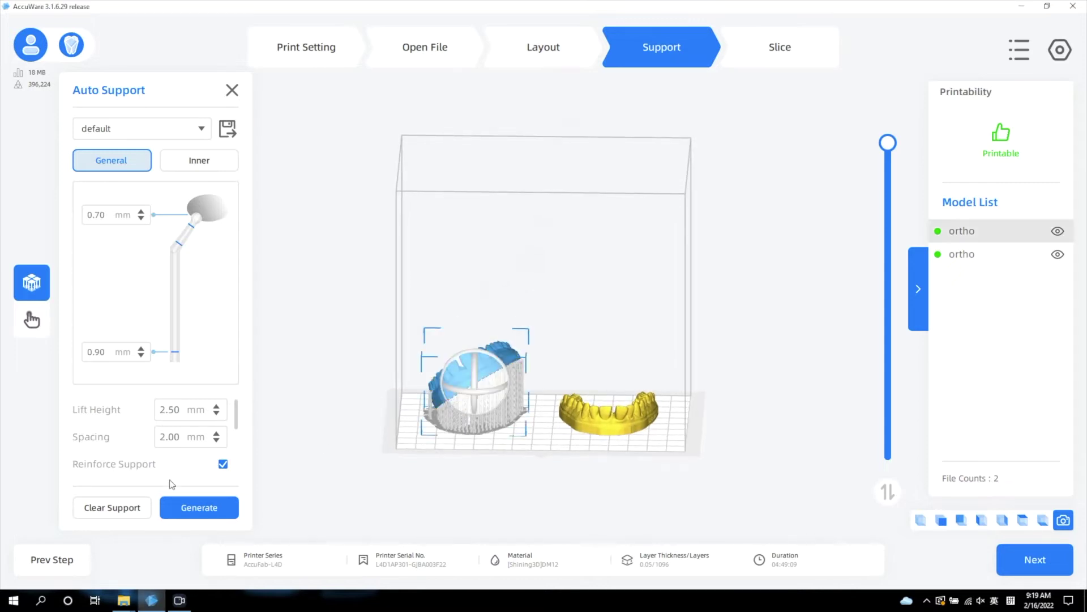
click(122, 507)
- Return to the layout stage and lay the tilted ortho model flat by choosing its base as the bottom plane
click(545, 45)
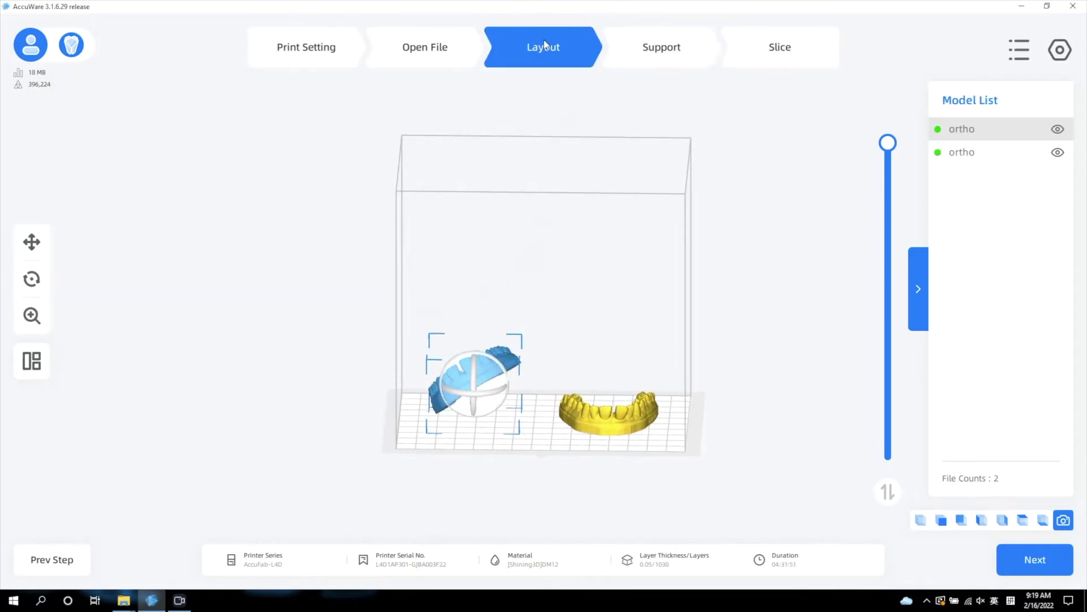
click(32, 278)
click(154, 411)
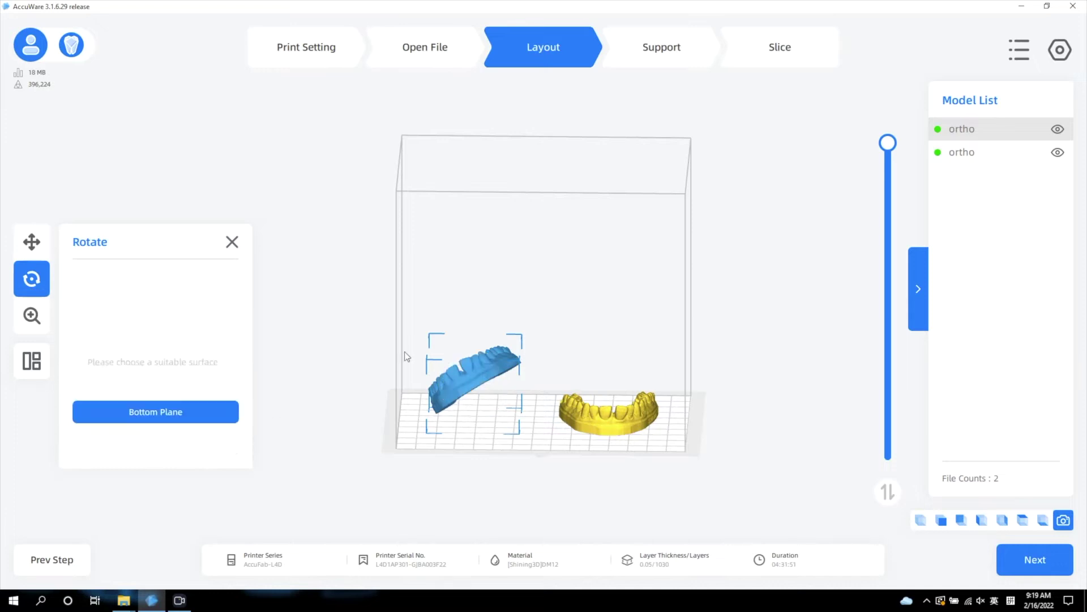
right_drag(491, 356, 514, 366)
click(490, 372)
drag(515, 369, 545, 344)
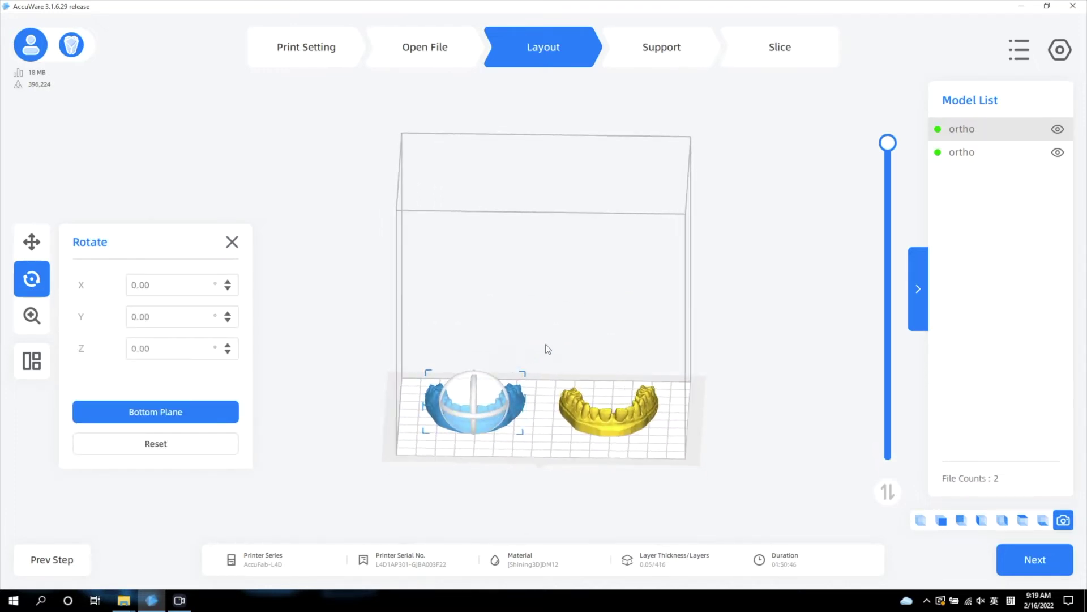
click(547, 343)
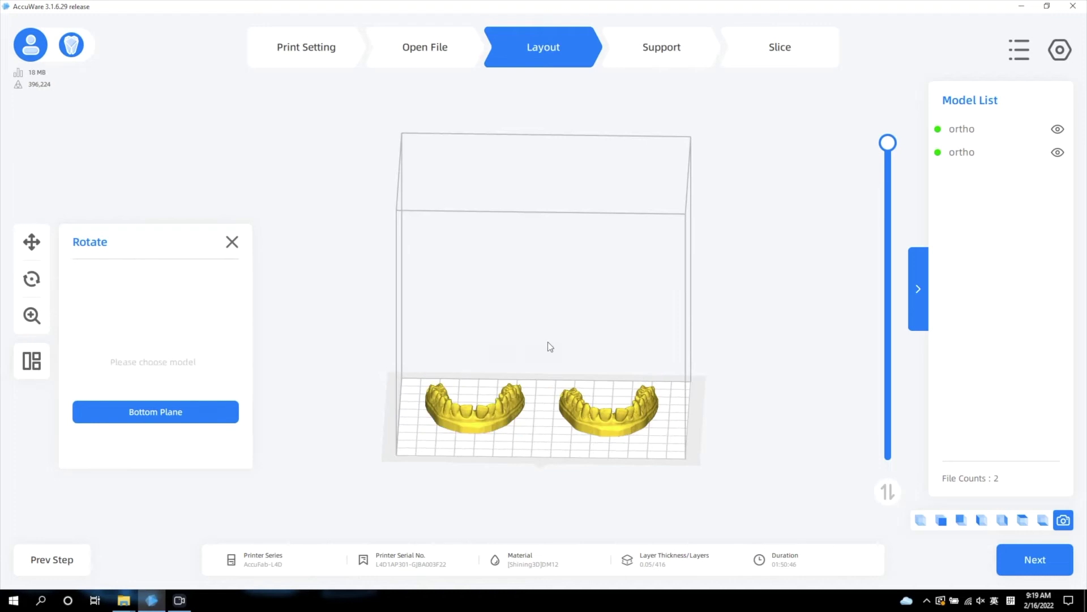
click(232, 243)
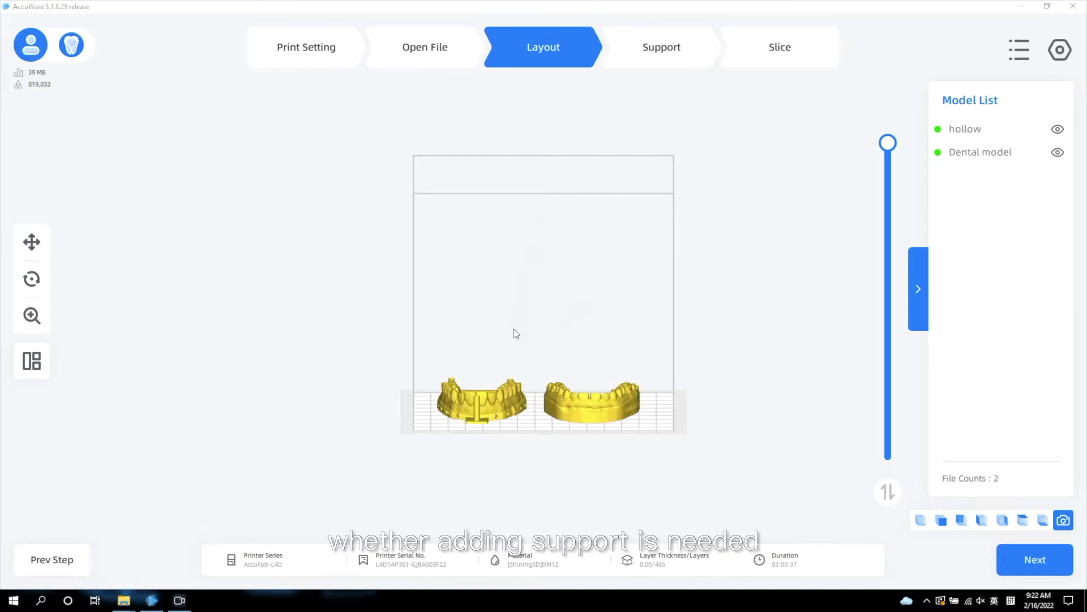
- Examine the side walls of the hollow and Dental model items for drain holes
scroll(516, 330, up, 1)
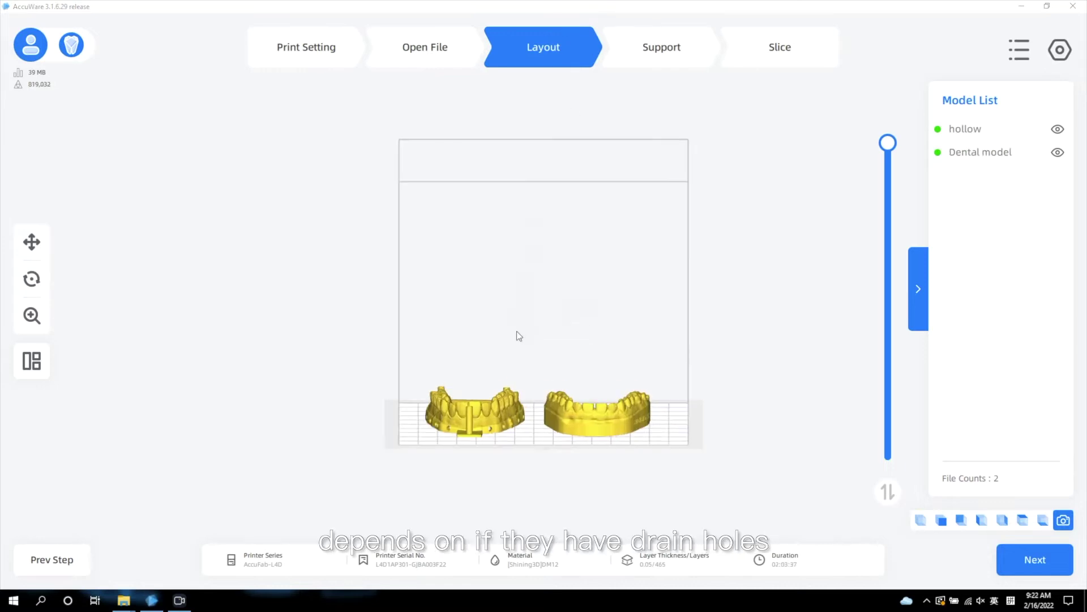
scroll(521, 335, up, 1)
middle_drag(521, 333, 518, 217)
scroll(559, 321, up, 2)
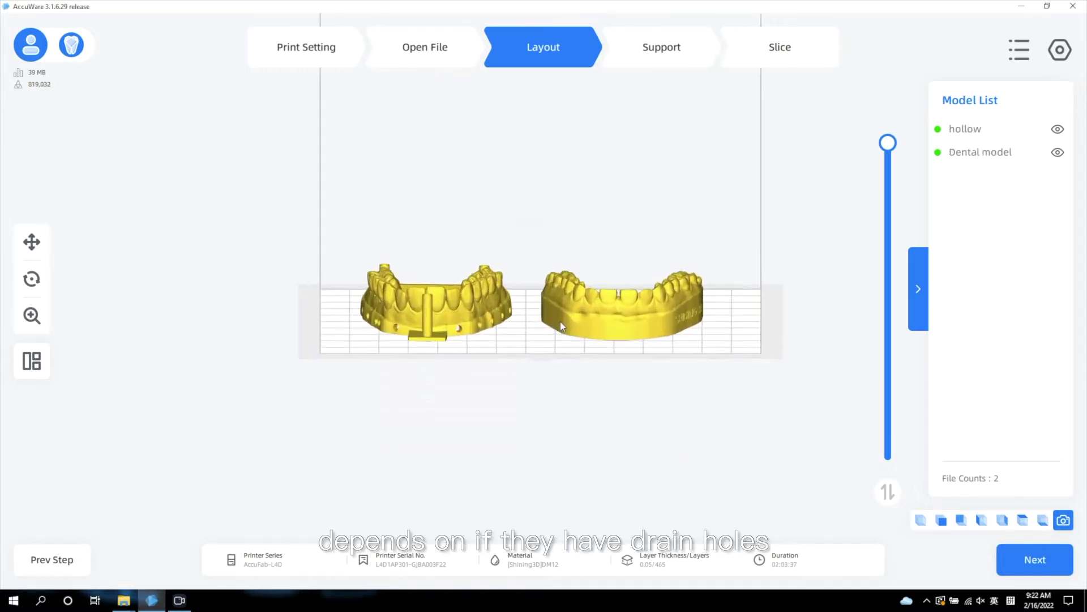
scroll(458, 327, up, 2)
right_drag(458, 328, 310, 354)
scroll(455, 324, up, 3)
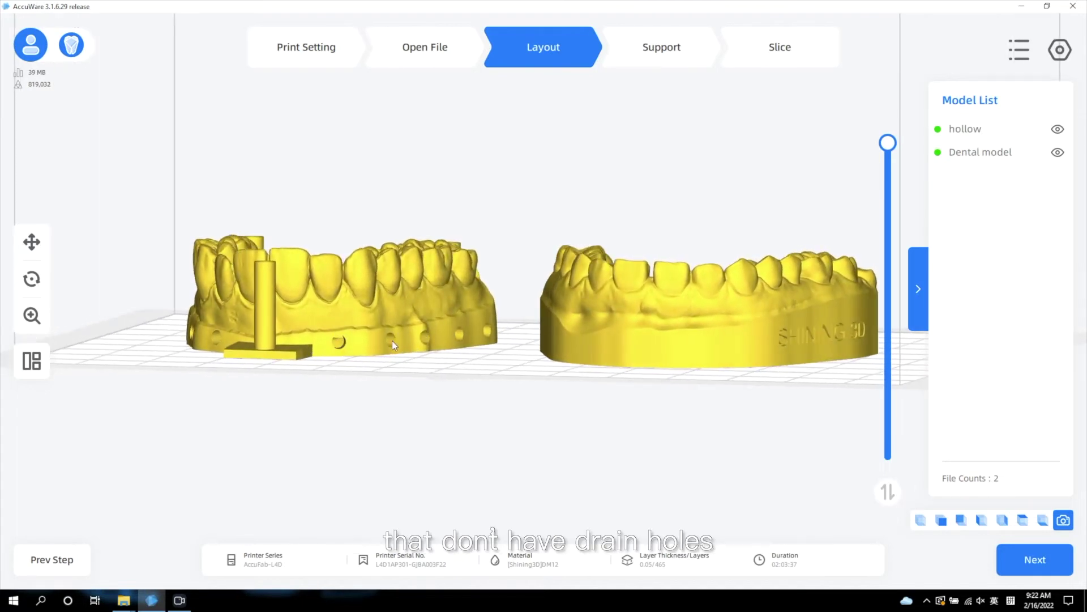
- Generate automatic supports for the hollow model without drain holes using the default general profile, and check its underside
click(431, 344)
click(739, 306)
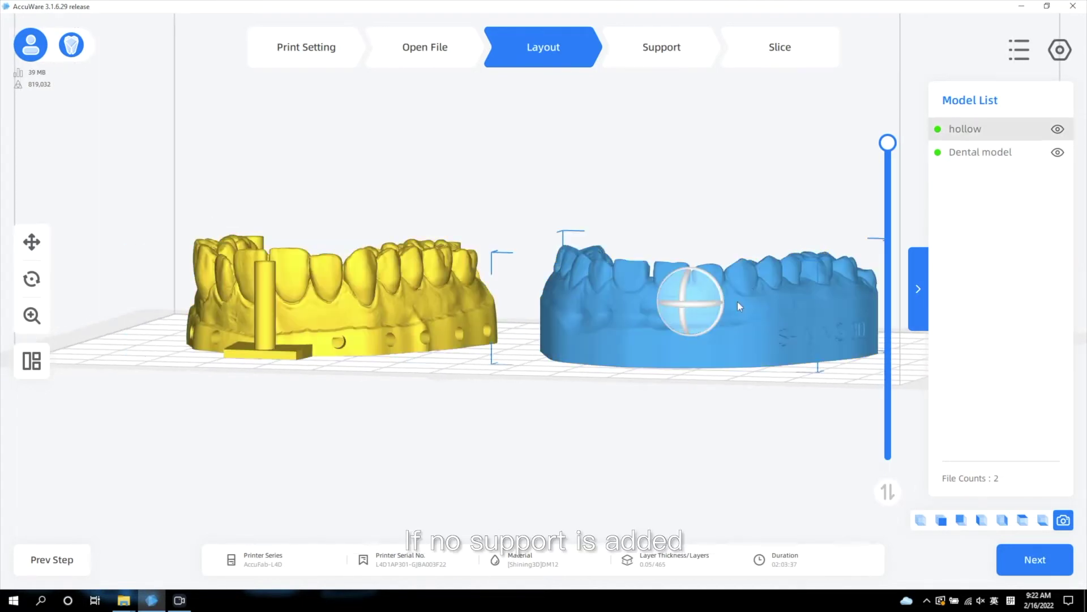
click(676, 49)
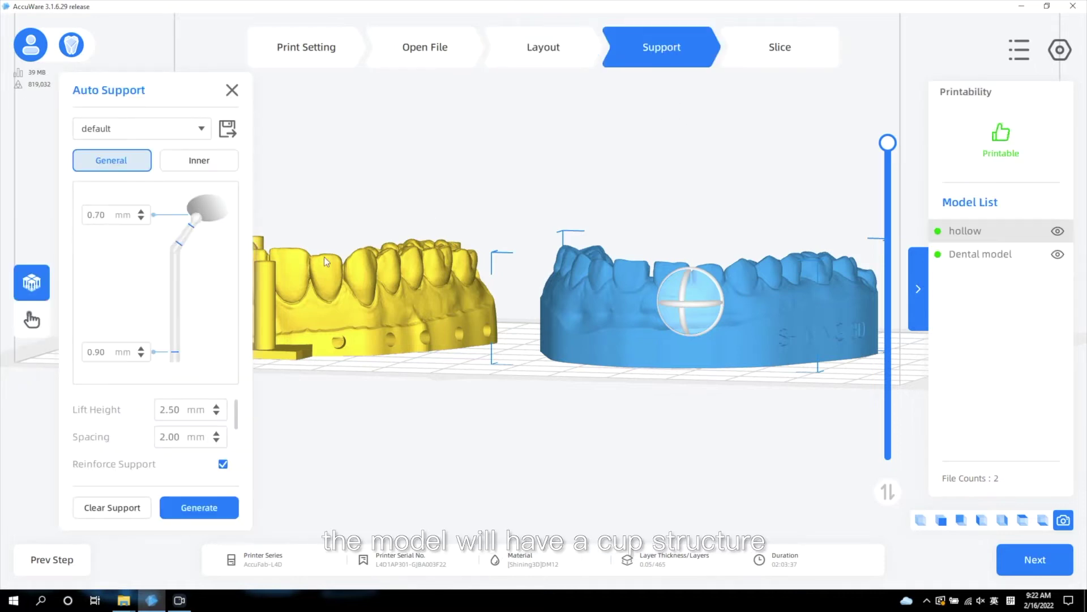
click(196, 504)
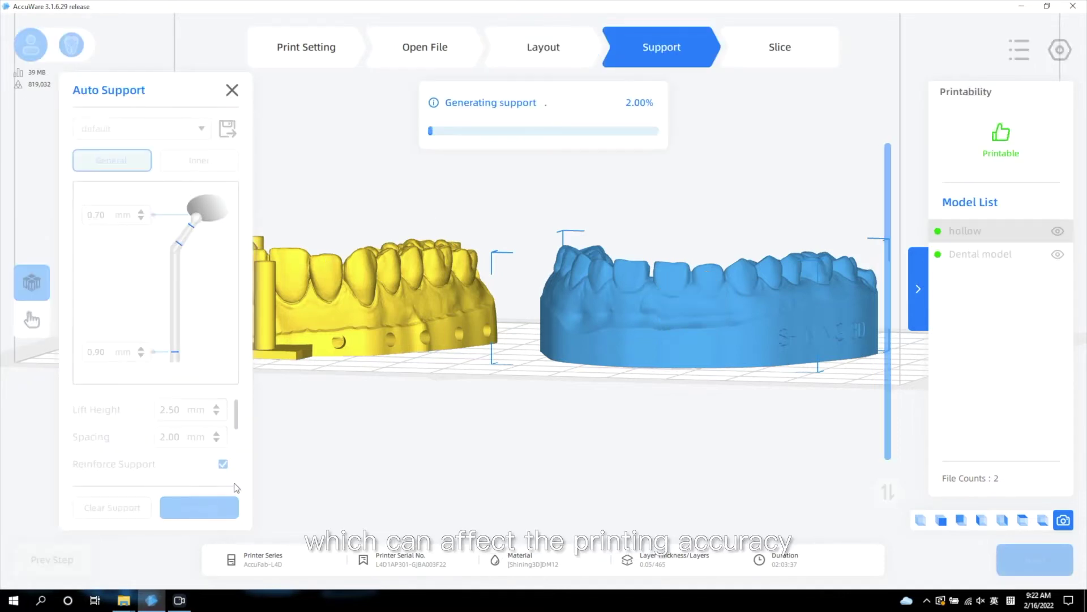
right_drag(748, 311, 684, 336)
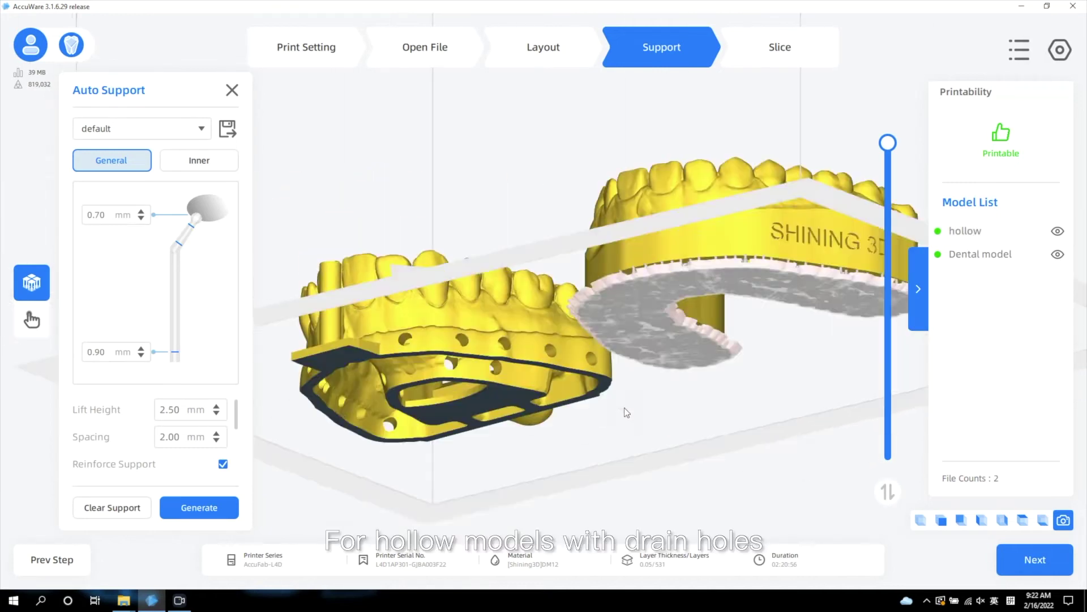
right_drag(626, 413, 634, 453)
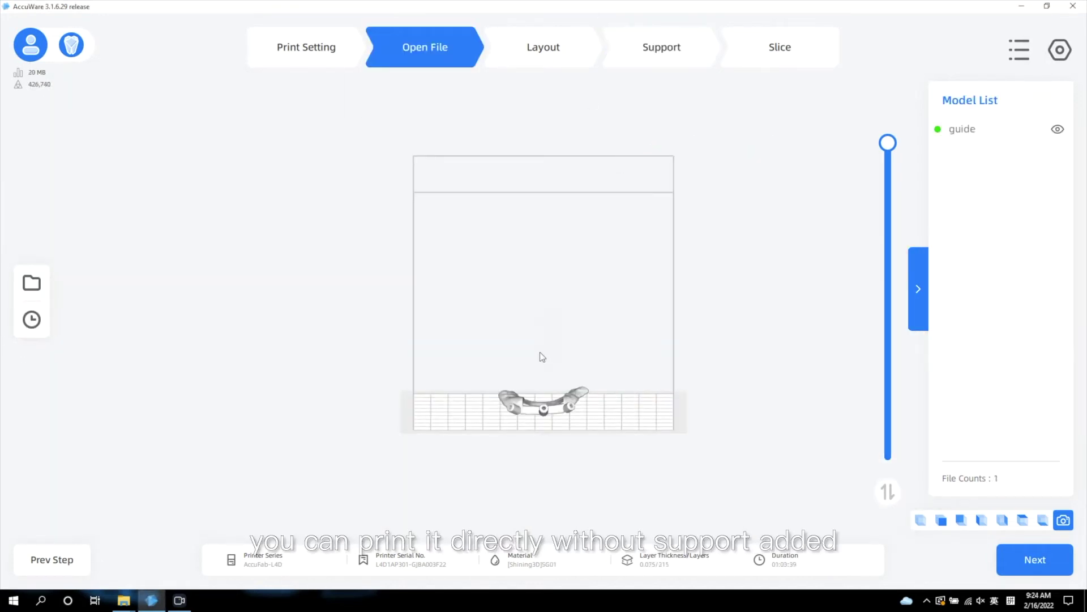
- Take the guide model to the layout stage, rotate it to a new print orientation and check it from several angles
drag(542, 356, 578, 405)
scroll(577, 405, up, 5)
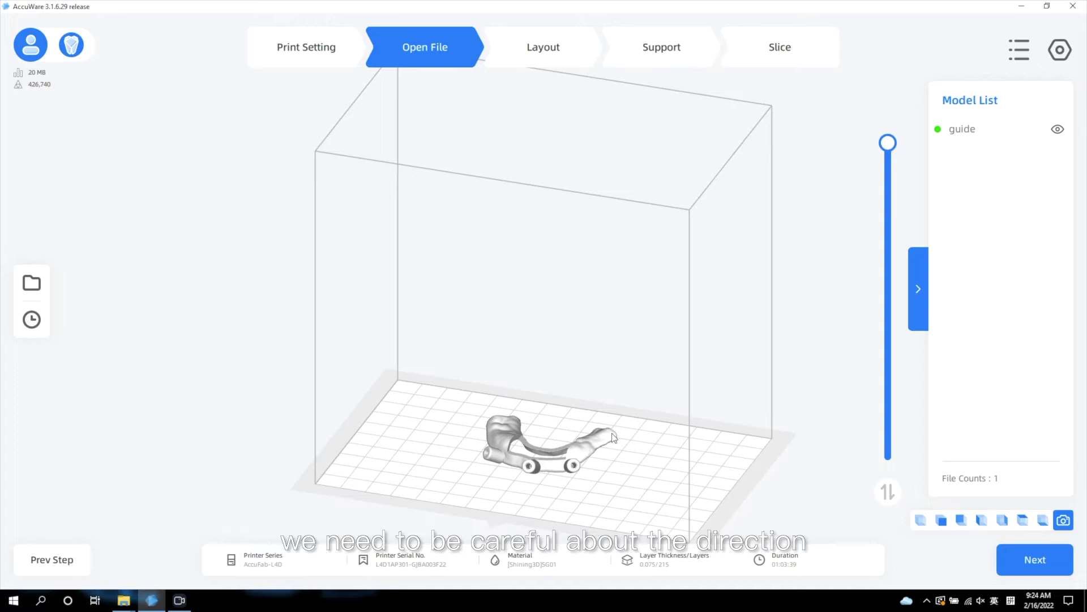
click(1035, 559)
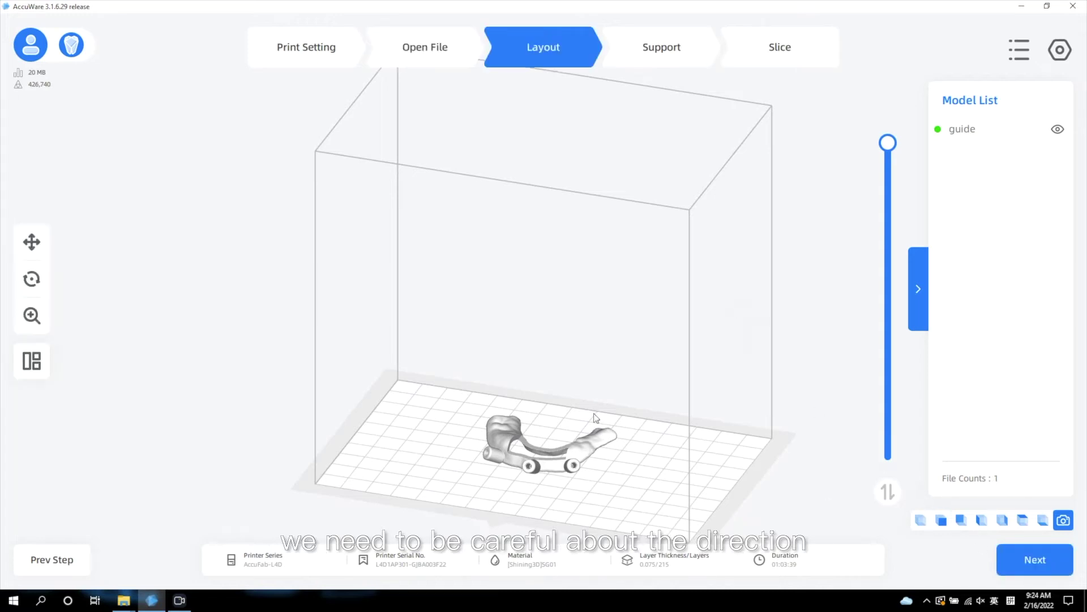
click(502, 433)
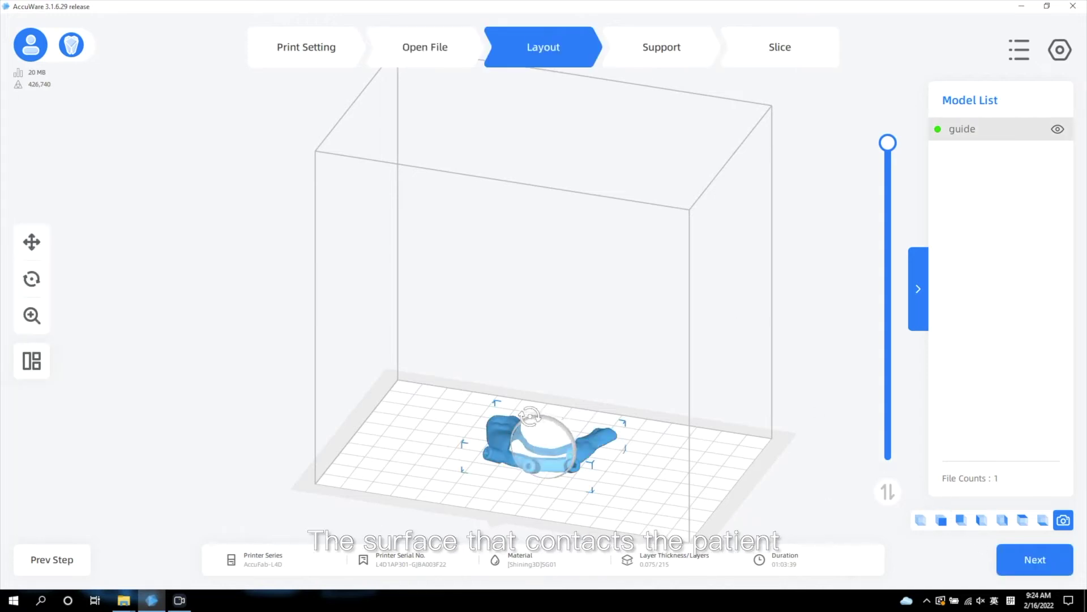
drag(529, 417, 592, 490)
right_drag(597, 429, 555, 468)
scroll(554, 467, up, 4)
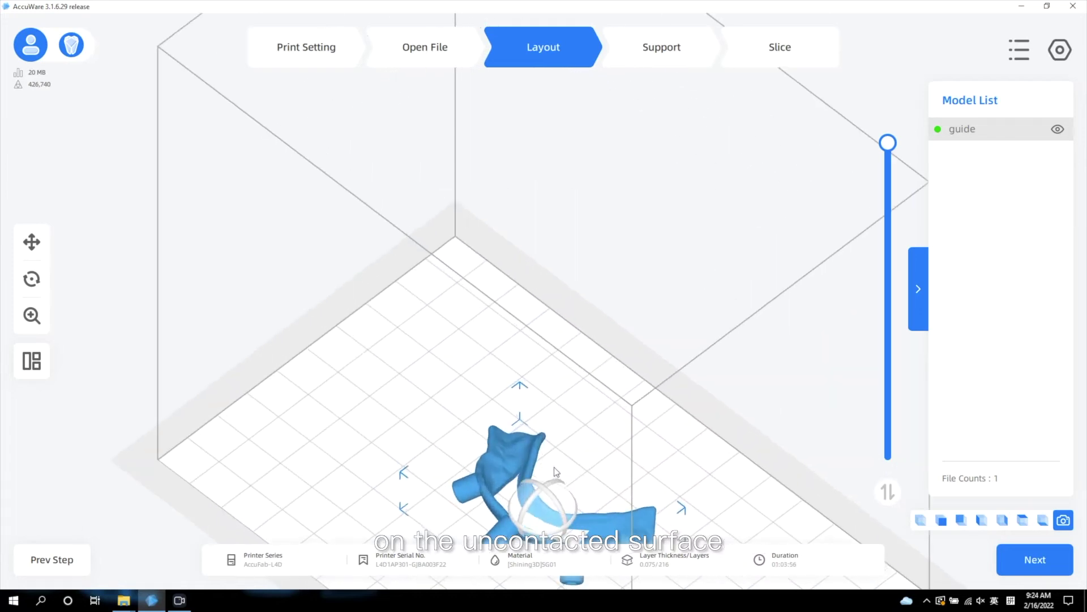
middle_drag(554, 468, 502, 267)
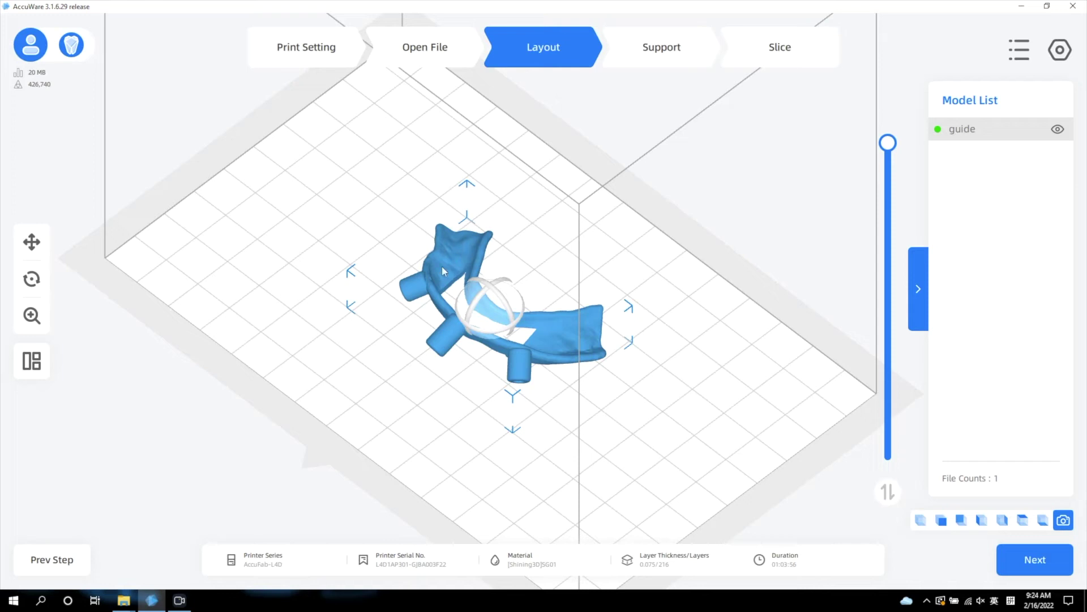
right_drag(473, 315, 536, 357)
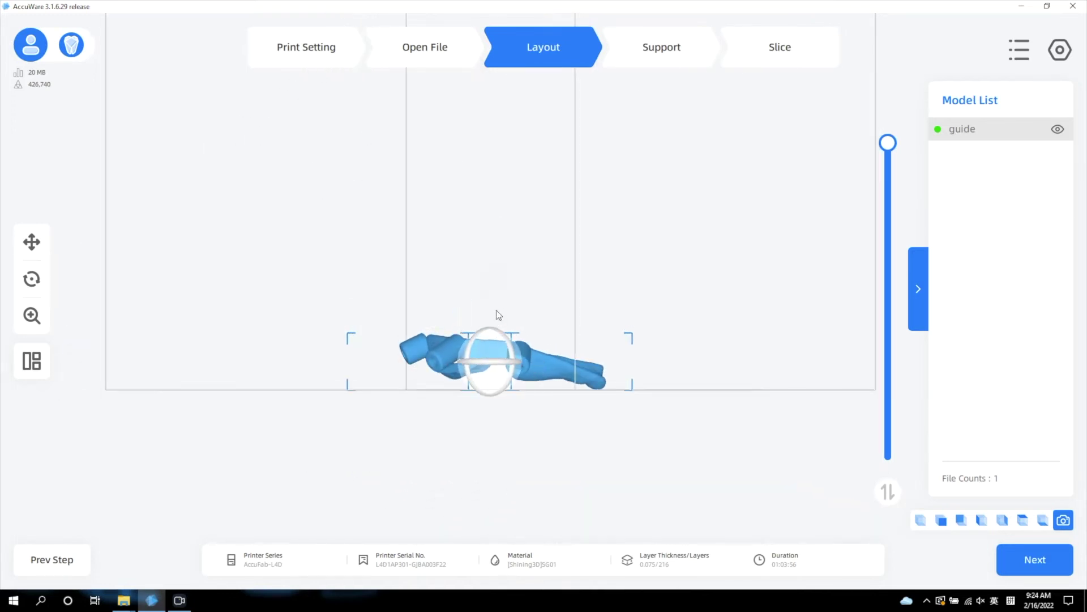
- Rotate the guide model in the side view so it lies flatter on the build platform
right_drag(496, 305, 420, 303)
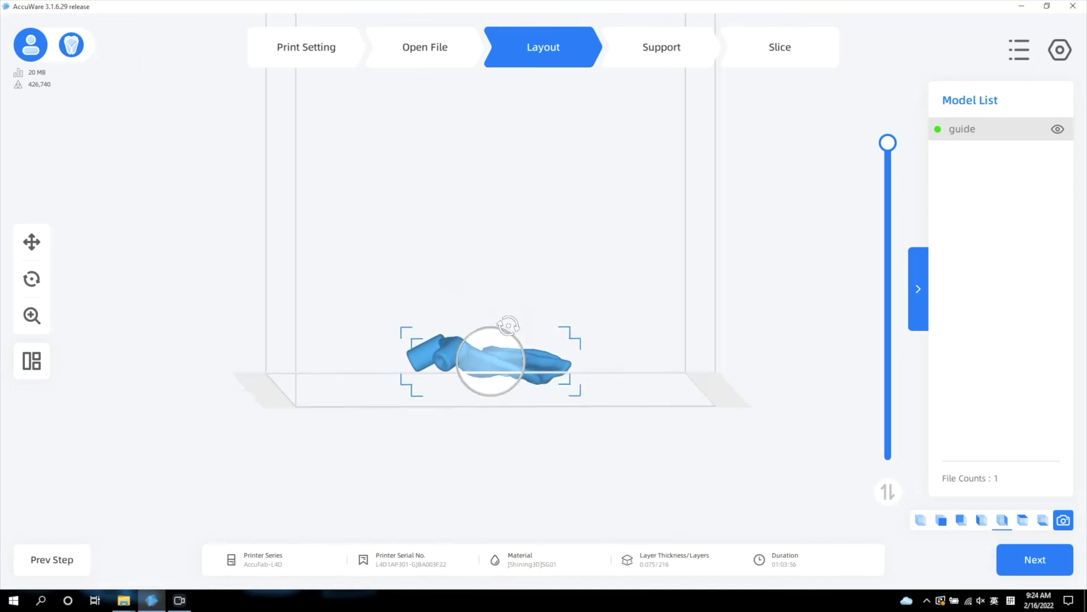
right_drag(507, 323, 511, 324)
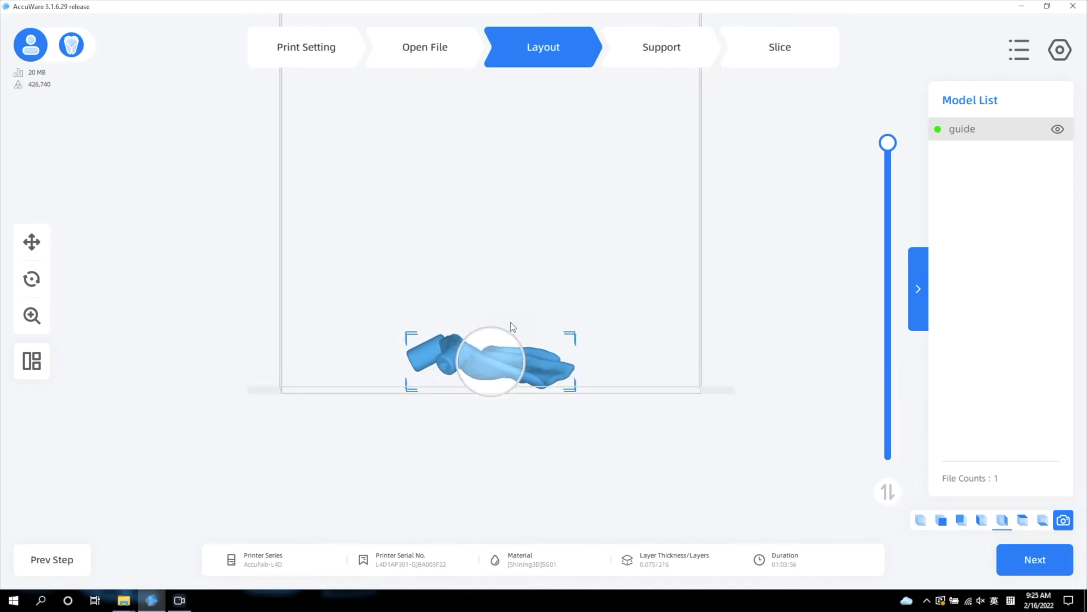
click(505, 318)
click(499, 345)
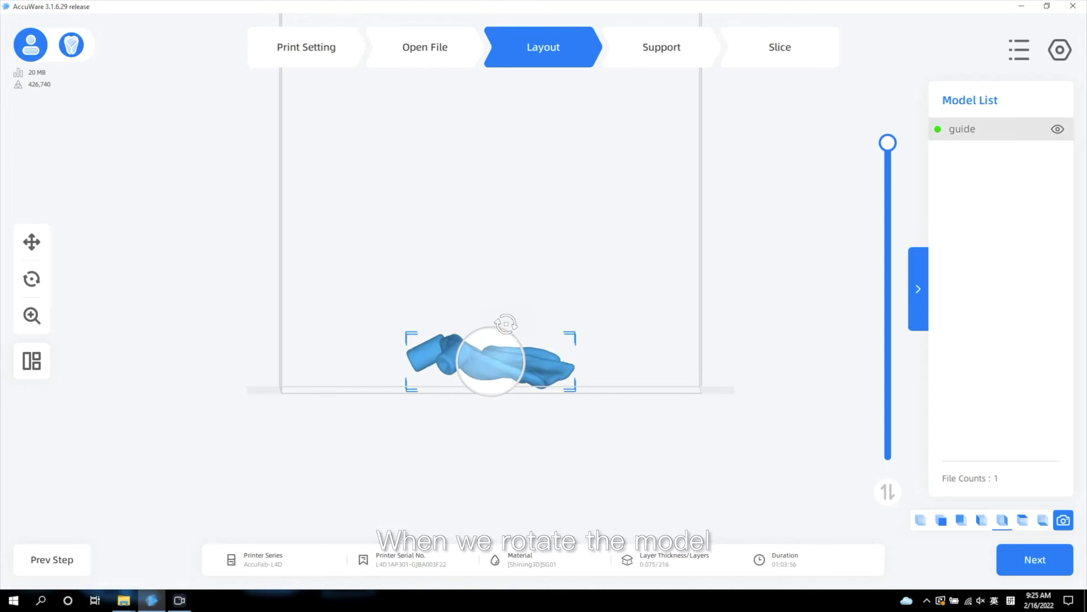
mouse_move(495, 319)
mouse_down()
mouse_move(480, 318)
mouse_move(490, 330)
mouse_up()
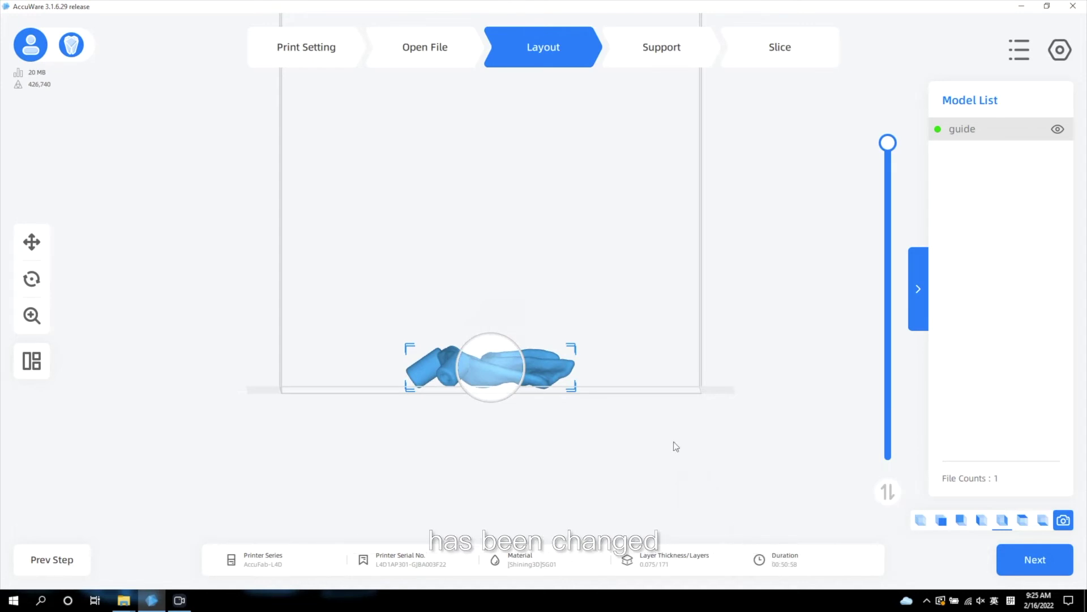
- Reselect the guide model and tilt it more steeply in the side view, raising its sleeve end above the build platform
click(510, 331)
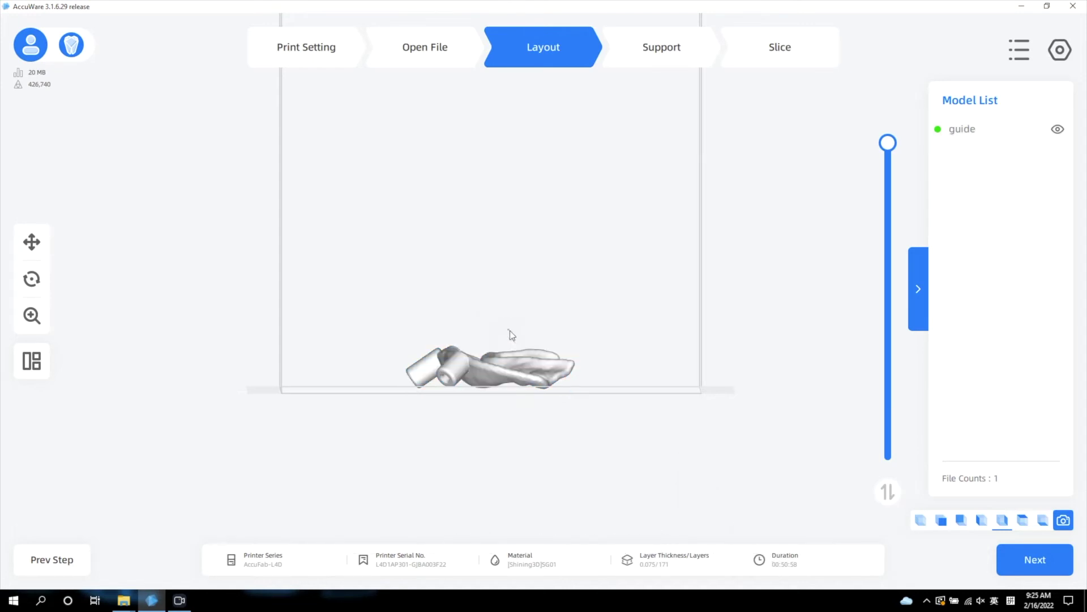
click(487, 361)
drag(494, 328, 505, 330)
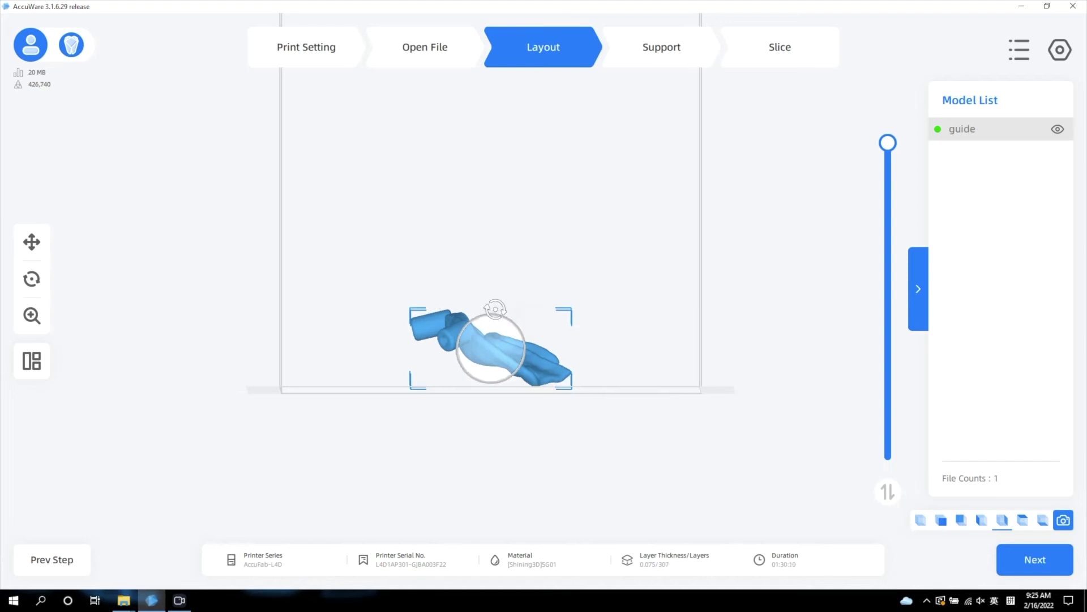
drag(496, 310, 497, 310)
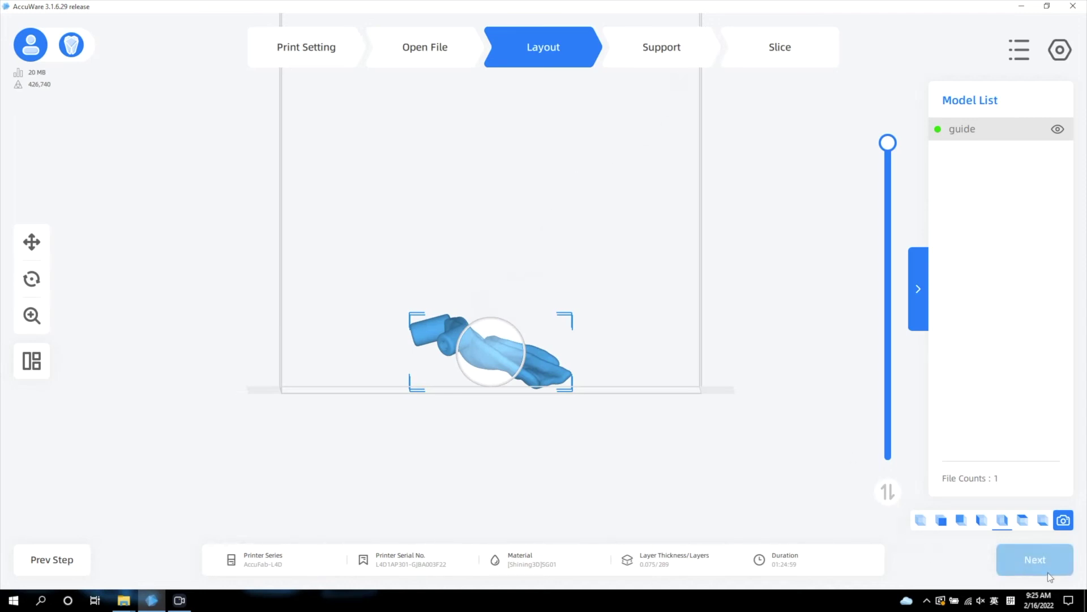
- Take the tilted guide to the support stage, generate automatic supports with the default general profile, and check the supports around the sleeves
click(1040, 552)
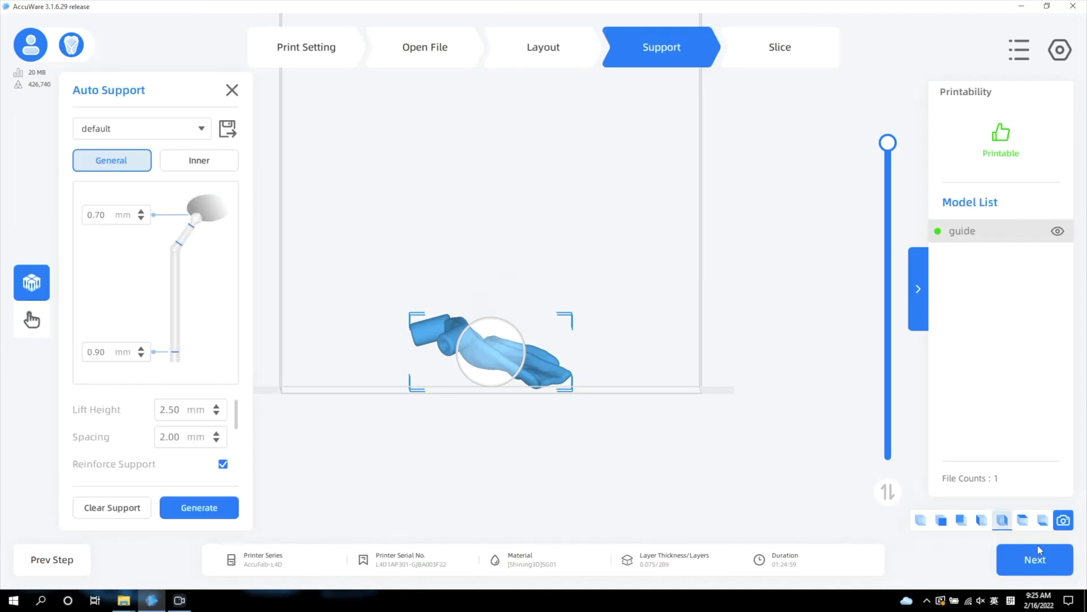
click(186, 506)
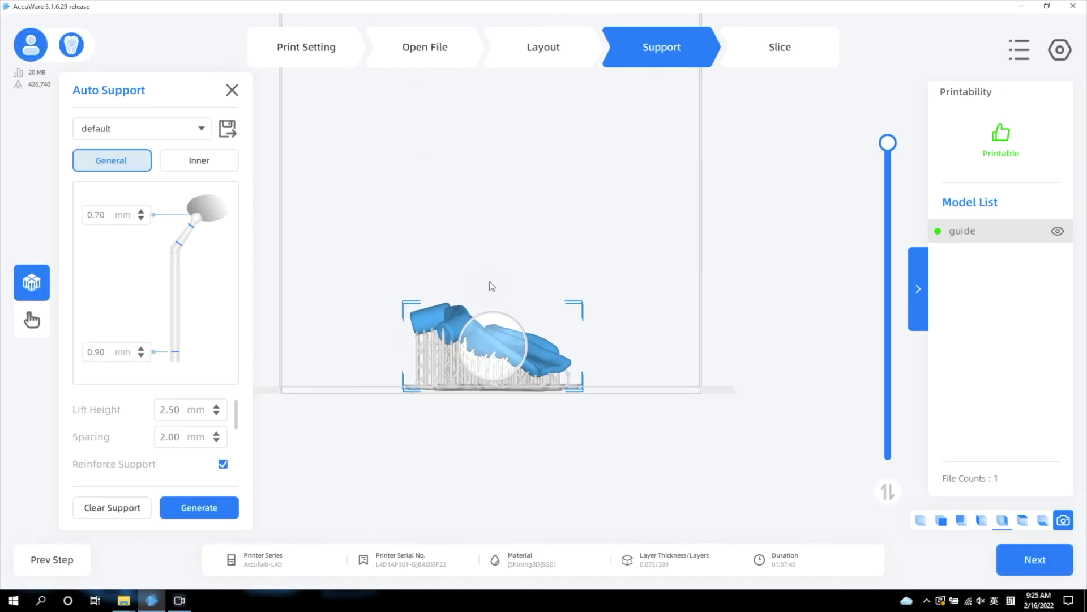
drag(491, 282, 537, 292)
scroll(480, 333, up, 5)
drag(480, 333, 591, 307)
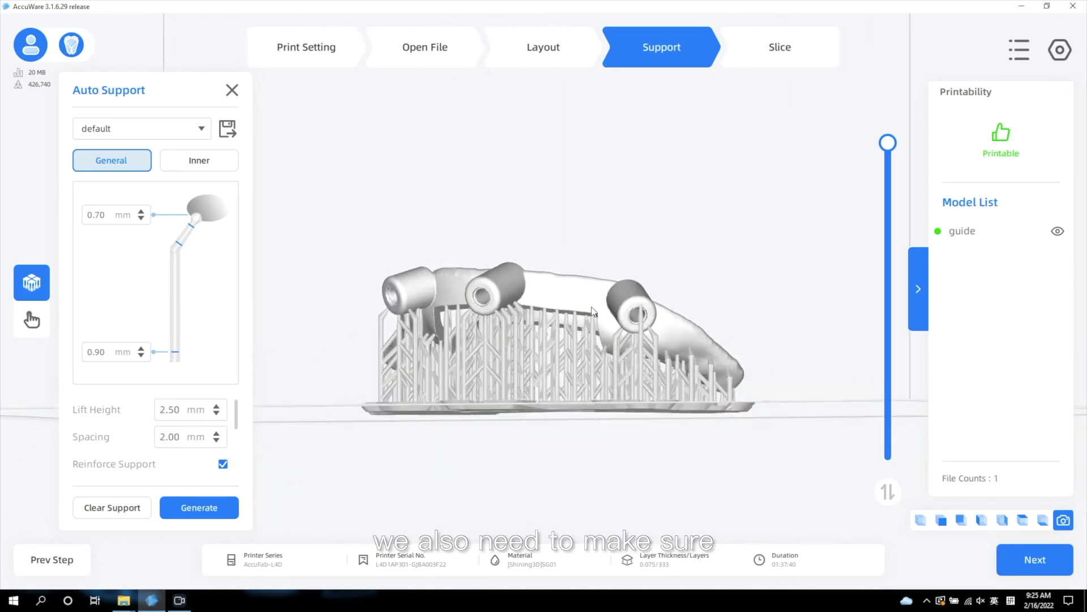